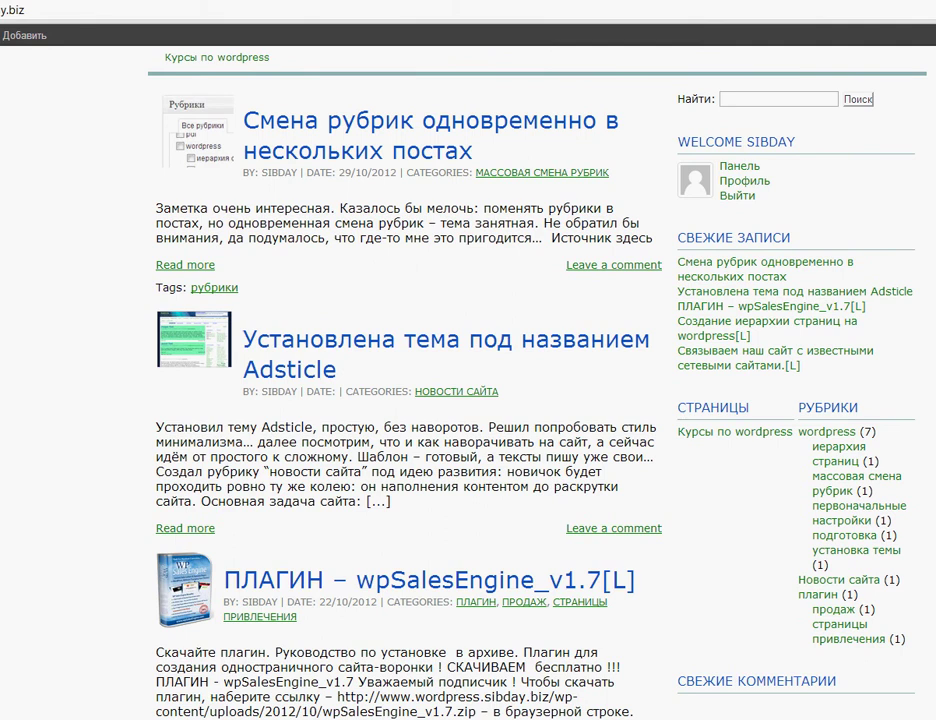
Examine how the blog's home page shows posts with thumbnails next to their titles and excerpts.
{"action": "scroll", "coordinate": [468, 380], "scroll_direction": "down", "scroll_amount": 6}
{"action": "scroll", "coordinate": [468, 380], "scroll_direction": "down", "scroll_amount": 3}
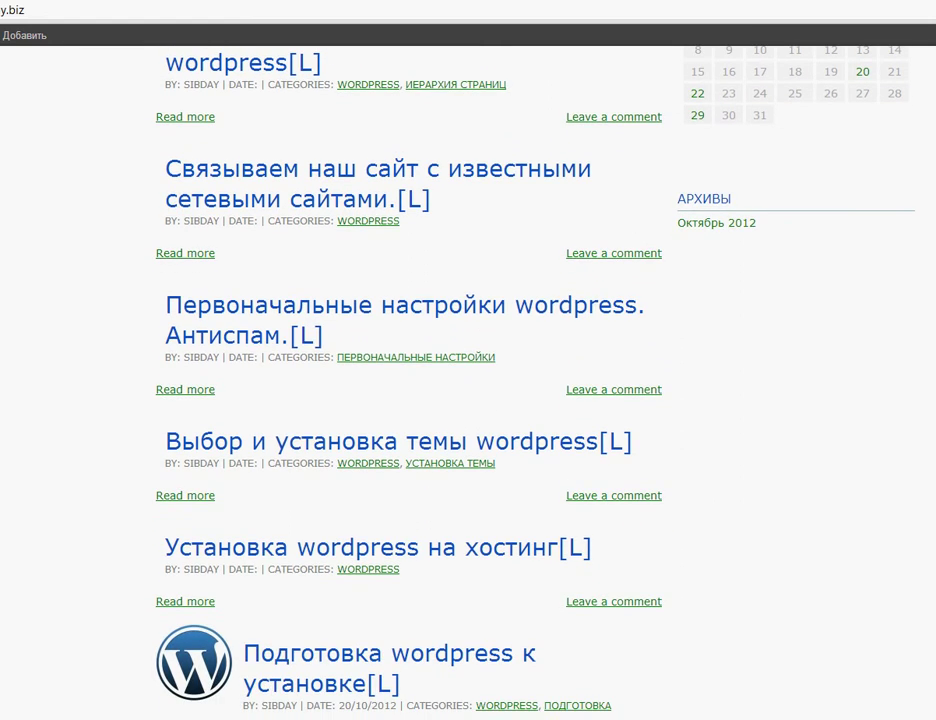
{"action": "scroll", "coordinate": [410, 380], "scroll_direction": "up", "scroll_amount": 1}
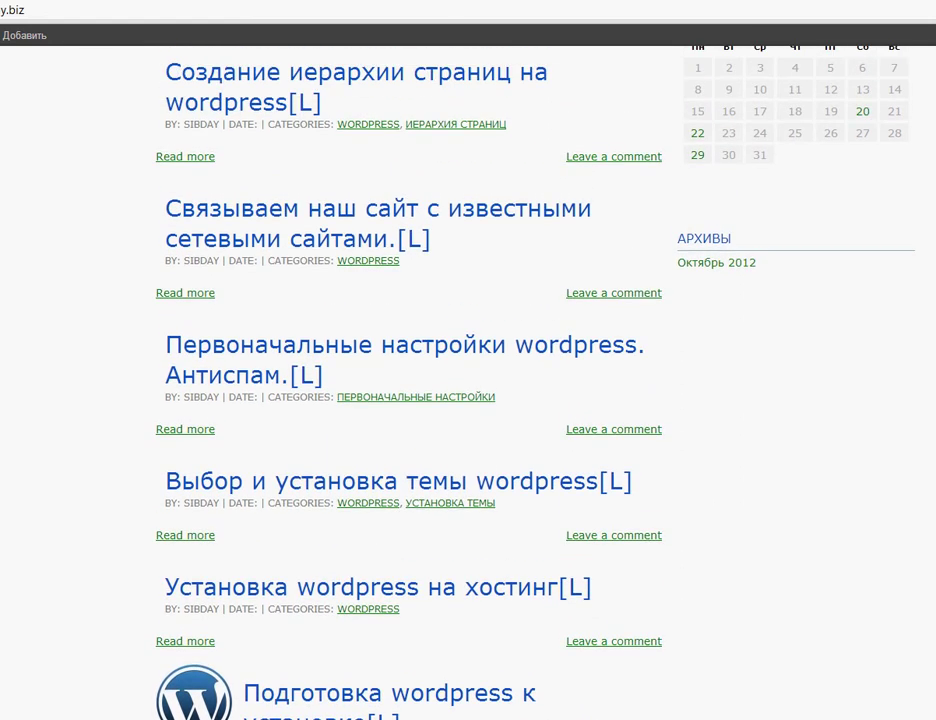
{"action": "scroll", "coordinate": [410, 380], "scroll_direction": "up", "scroll_amount": 5}
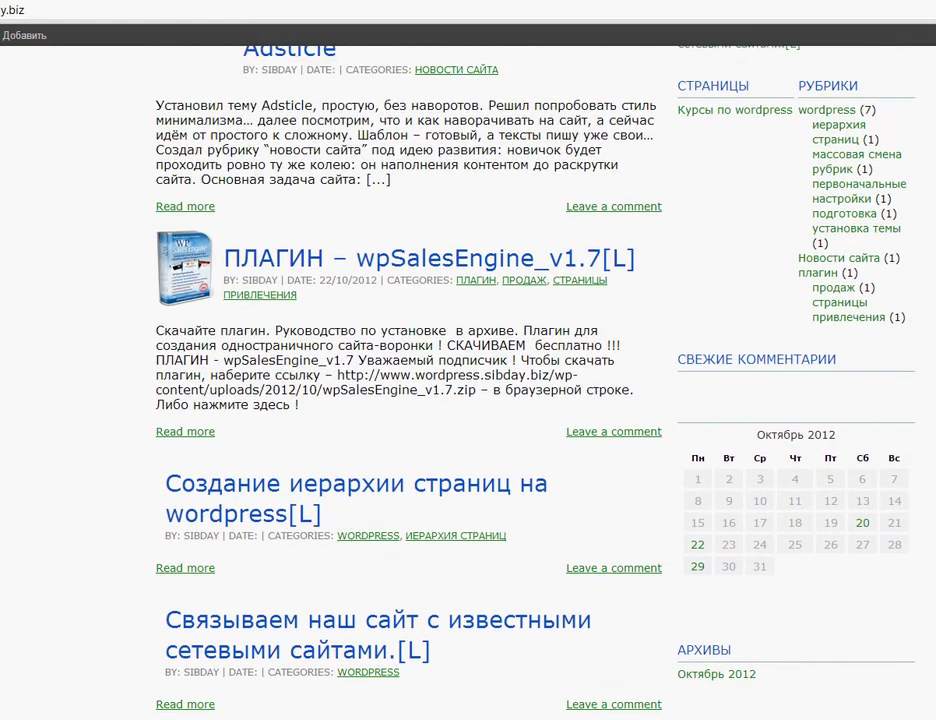
{"action": "scroll", "coordinate": [410, 380], "scroll_direction": "up", "scroll_amount": 3}
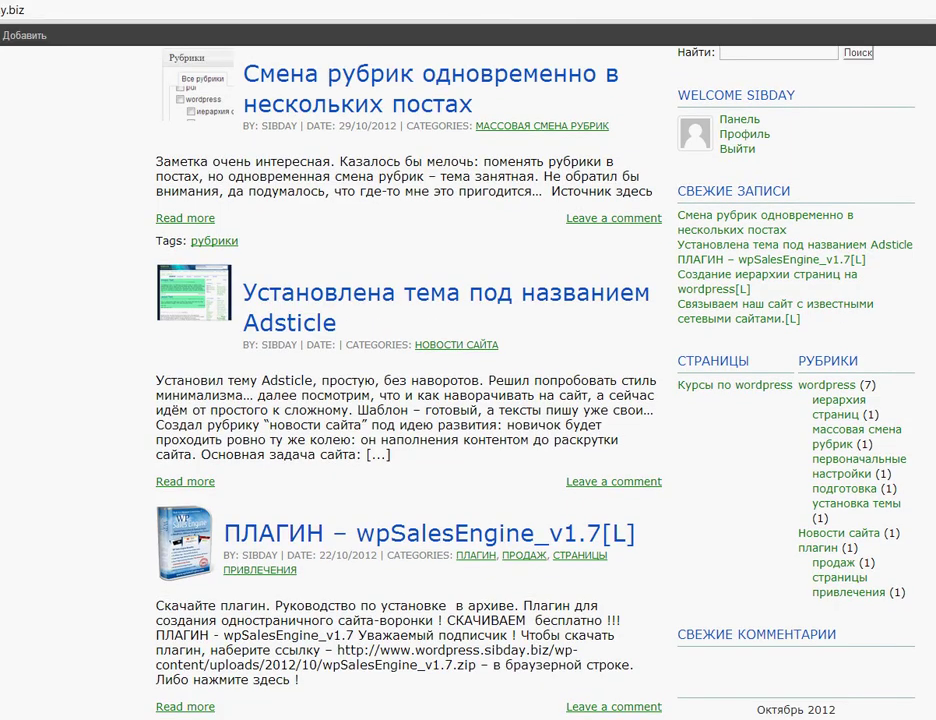
{"action": "scroll", "coordinate": [410, 380], "scroll_direction": "down", "scroll_amount": 1}
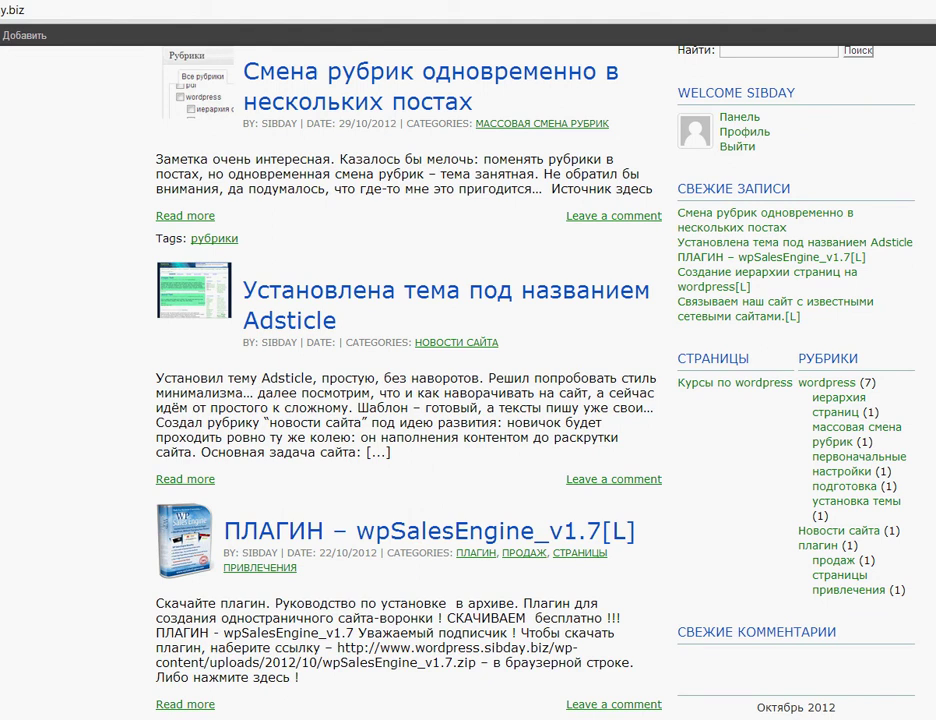
{"action": "scroll", "coordinate": [410, 380], "scroll_direction": "up", "scroll_amount": 1}
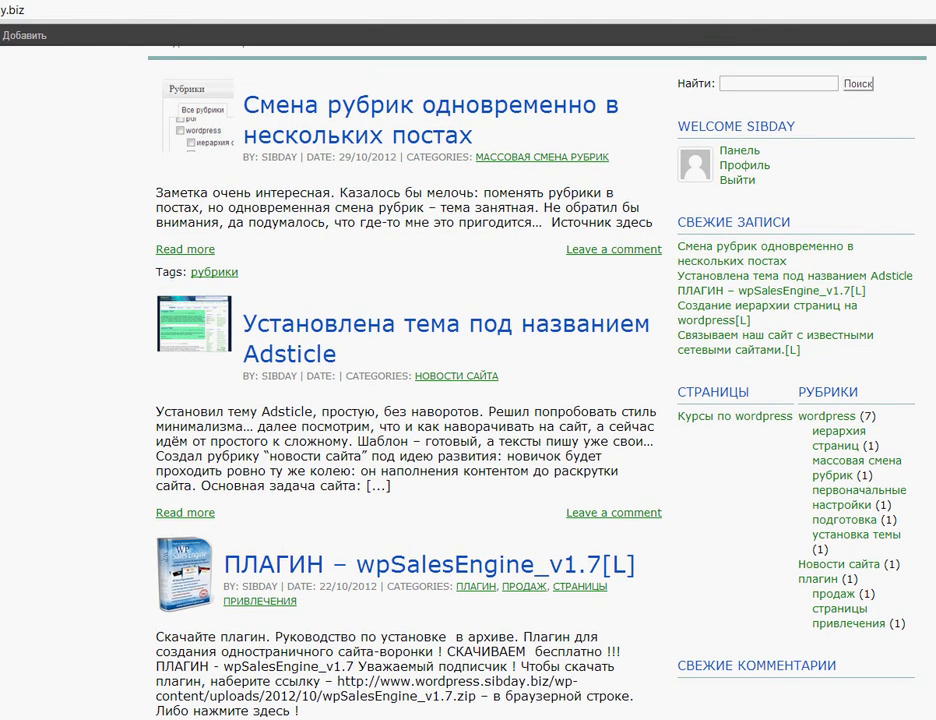
Copy the full text of the post "Установлена тема под названием Adsticle" into the body of the new post "Вставка миниатюры в запись".
{"action": "left_click", "coordinate": [246, 334]}
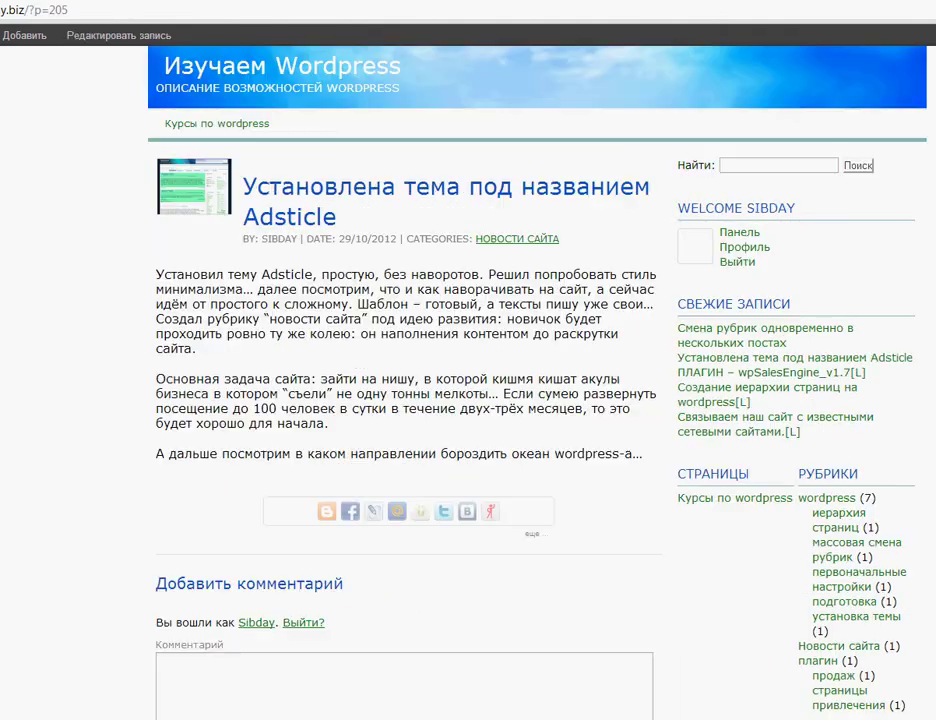
{"action": "left_click_drag", "start_coordinate": [640, 455], "coordinate": [157, 287]}
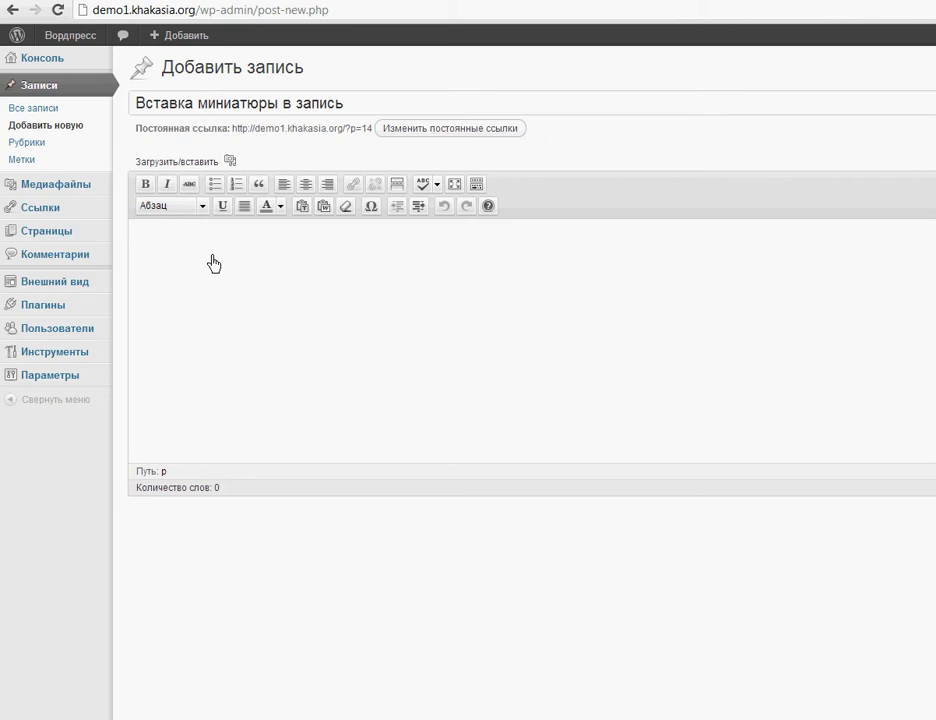
{"action": "type", "text": "Установил тему Adsticle, простую, без наворотов. Решил попробовать стиль минимализма… далее посмотрим, что и как наворачивать на сайт, а сейчас идём от простого к сложному. Шаблон – готовый, а тексты пишу уже свои… Создал рубрику \"новости сайта\" под идею развития: новичок будет проходить ровно ту же колею: он наполнения контентом до раскрутки сайта.  Основная задача сайта: зайти на нишу, в которой кишмя кишат акулы бизнеса в котором \"съели\" не одну тонны мелкоты… Если сумею развернуть посещение до 100 человек в сутки в течение двух-трёх месяцев, то это будет хорошо для начала.  А дальше посмотрим в каком направлении бороздить океан wordpress-а…"}
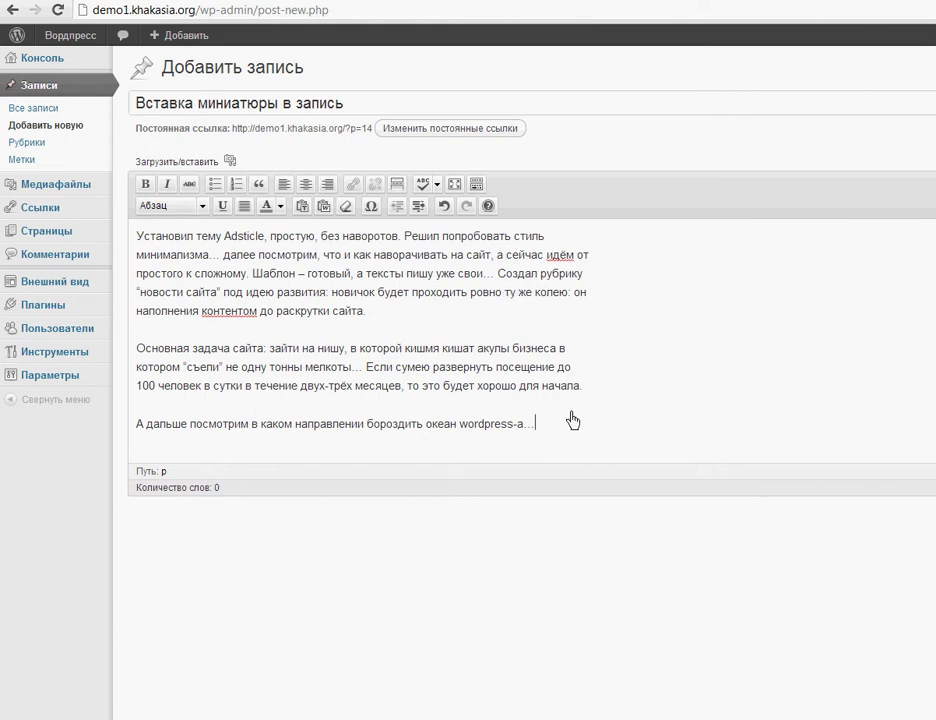
{"action": "left_click_drag", "start_coordinate": [370, 108], "coordinate": [119, 104]}
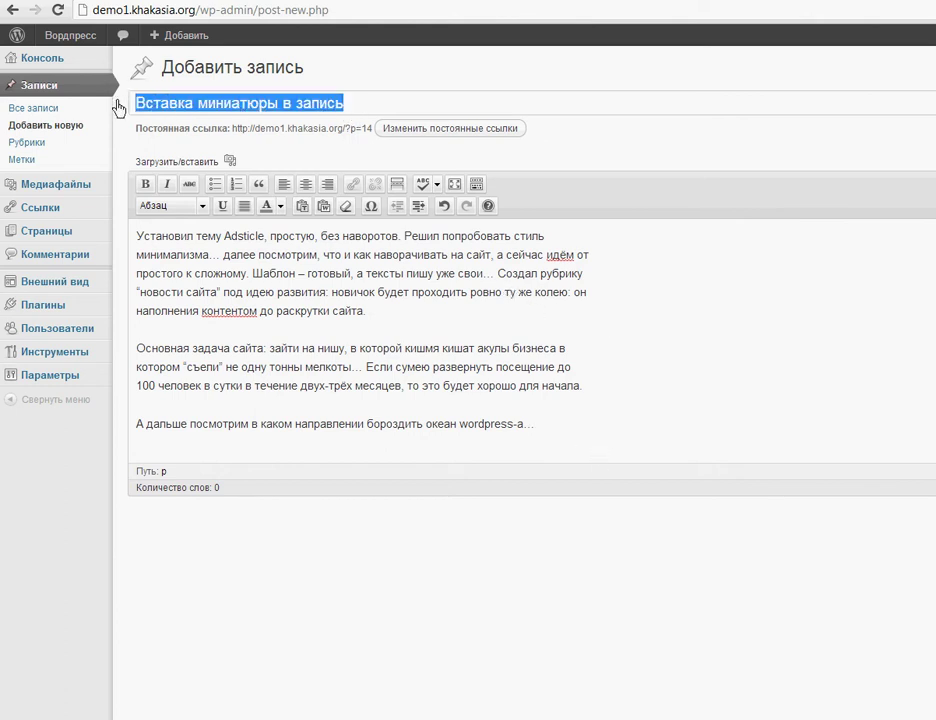
{"action": "left_click", "coordinate": [646, 444]}
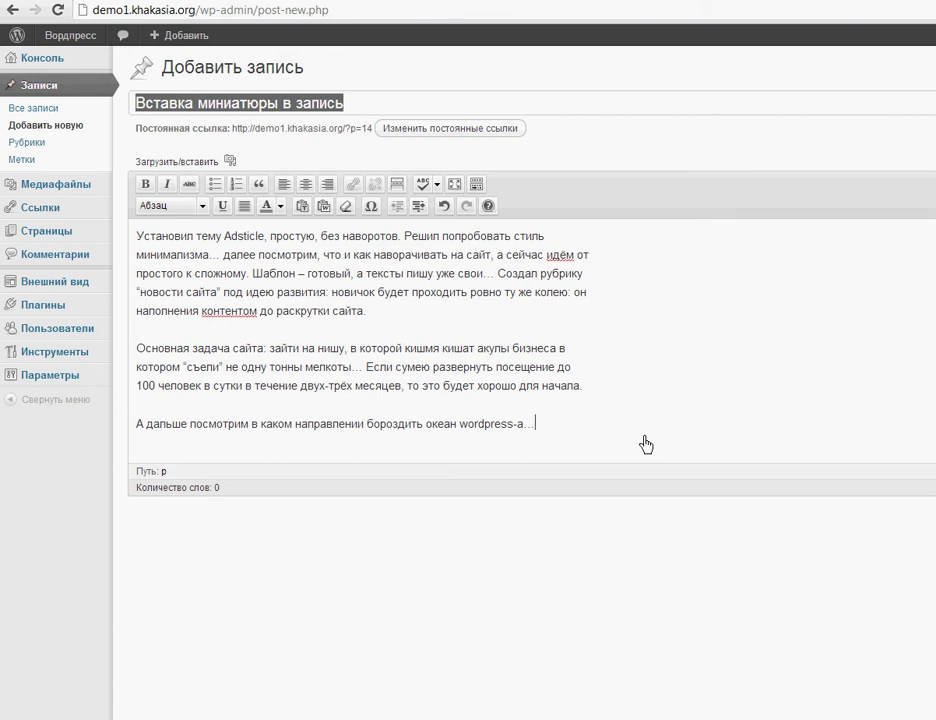
{"action": "left_click", "coordinate": [12, 10]}
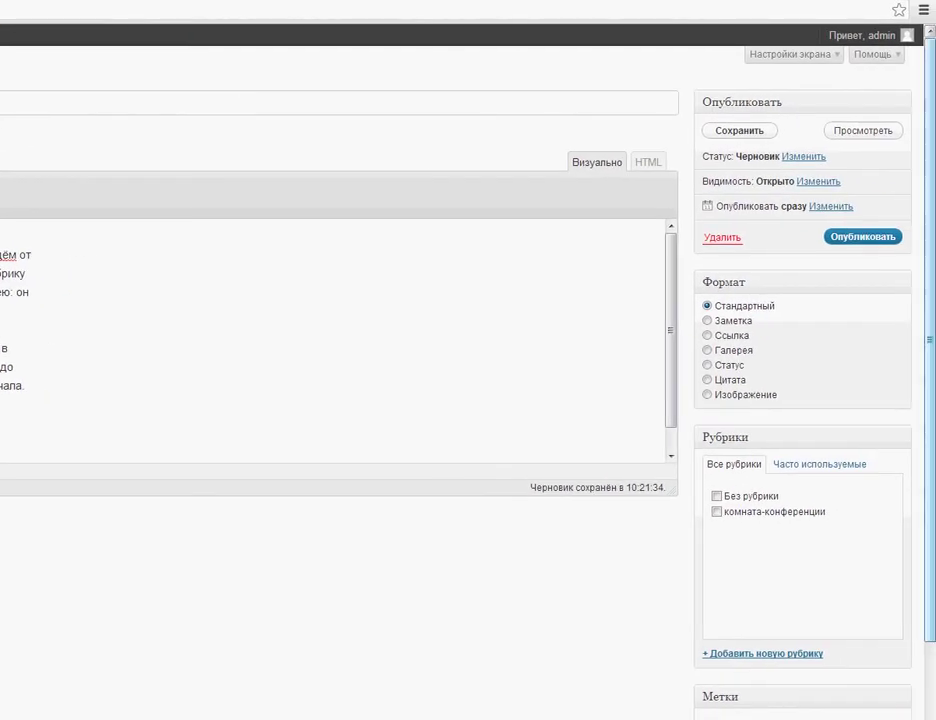
Upload webinar.png from the computer for use as the post's thumbnail.
{"action": "left_click_drag", "start_coordinate": [931, 70], "coordinate": [932, 202]}
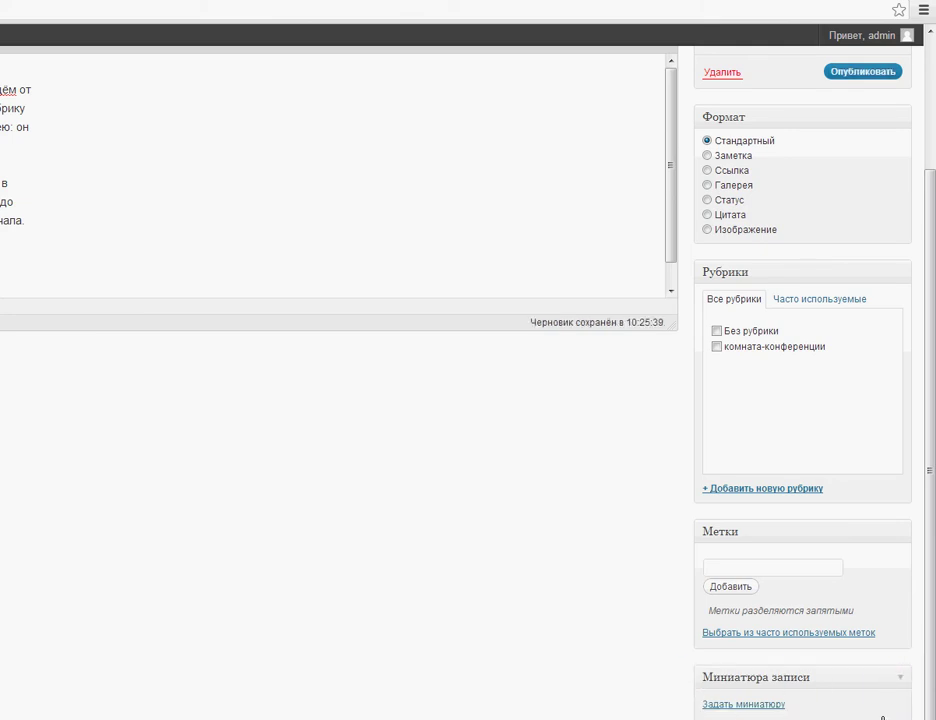
{"action": "left_click", "coordinate": [758, 706]}
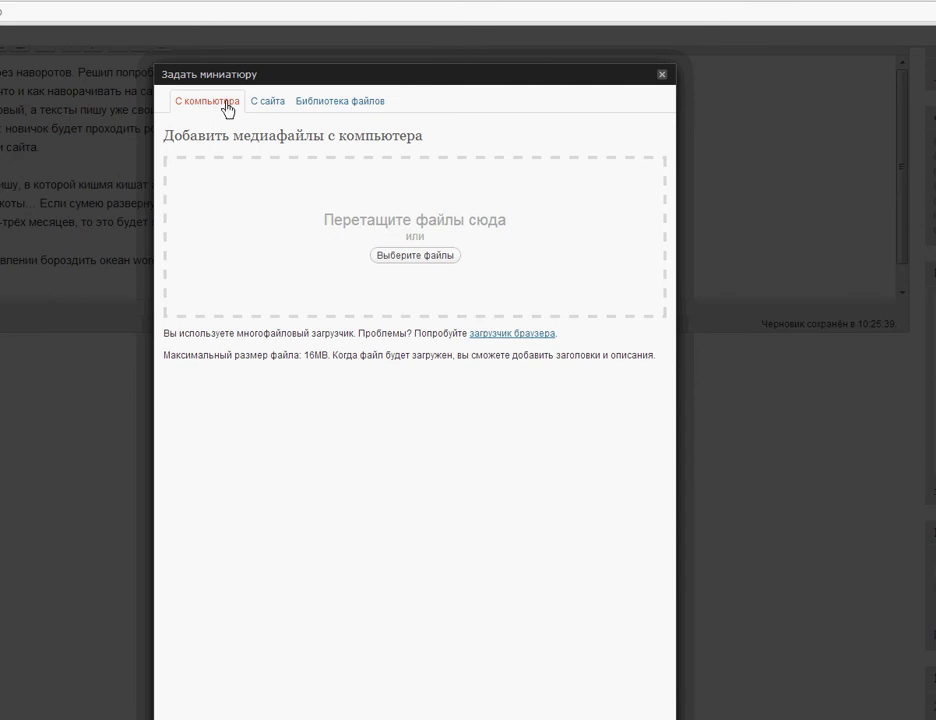
{"action": "left_click", "coordinate": [416, 257]}
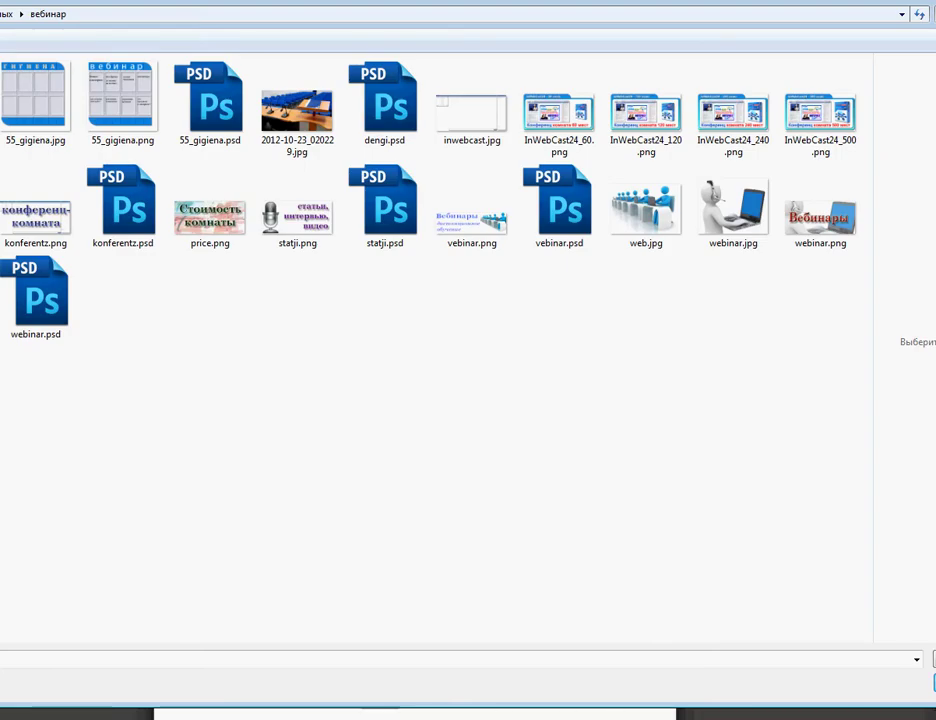
{"action": "left_click", "coordinate": [820, 210]}
{"action": "left_click", "coordinate": [934, 683]}
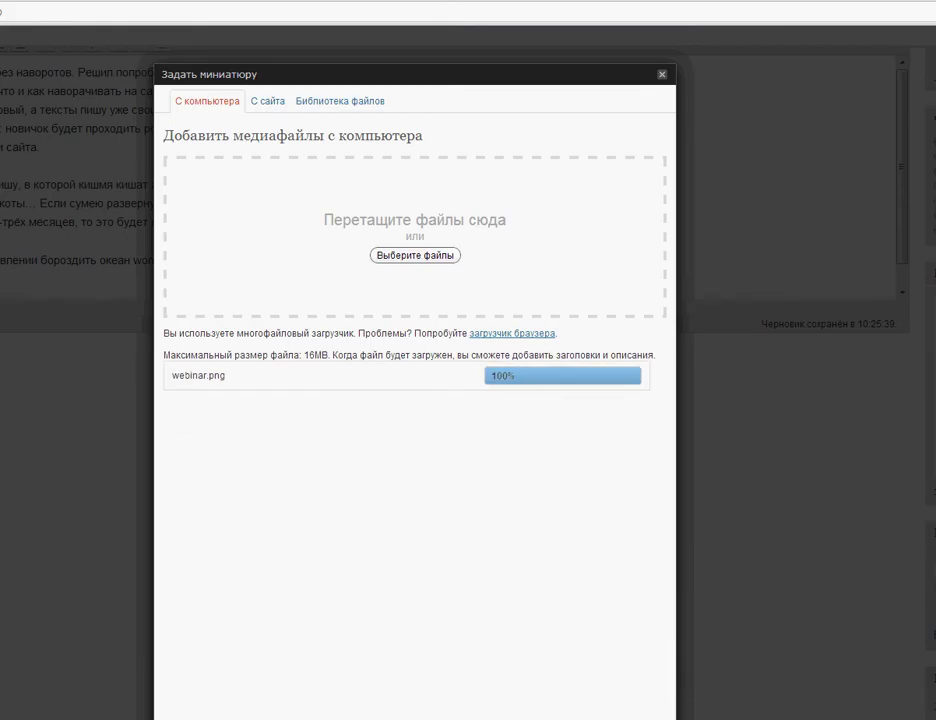
Scale the uploaded webinar image to 100 × 46 pixels.
{"action": "left_click_drag", "start_coordinate": [669, 185], "coordinate": [669, 270]}
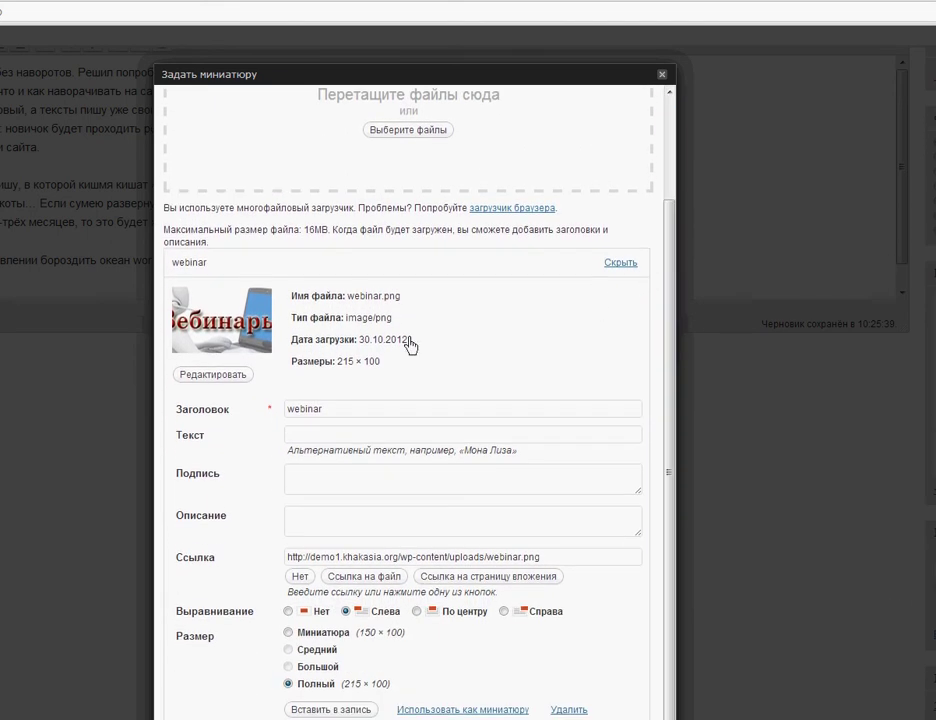
{"action": "left_click", "coordinate": [207, 377]}
{"action": "left_click", "coordinate": [475, 300]}
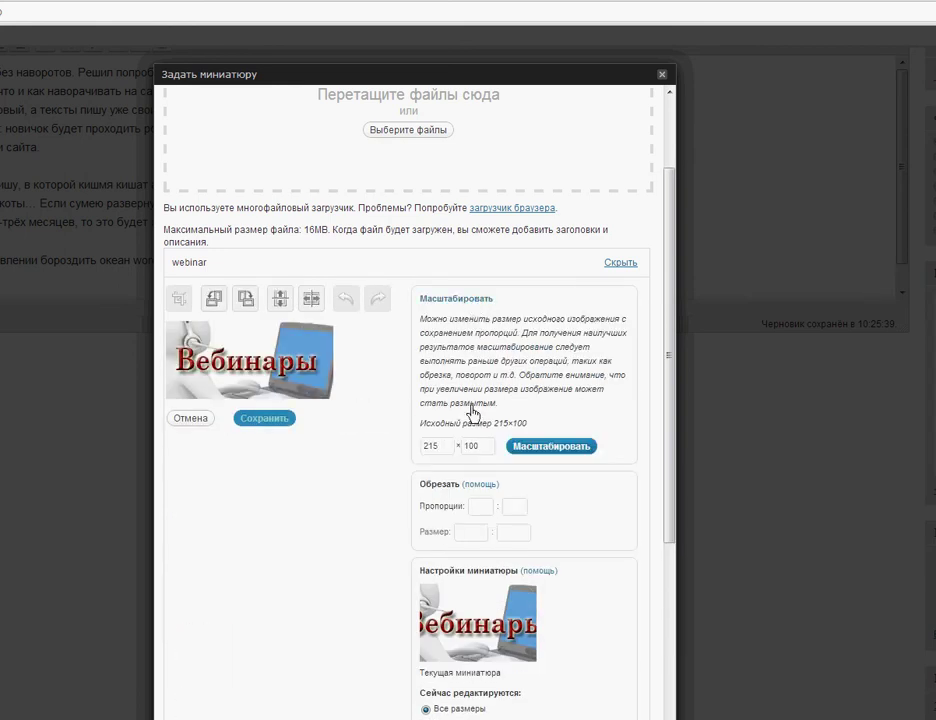
{"action": "left_click_drag", "start_coordinate": [438, 447], "coordinate": [416, 446]}
{"action": "type", "text": "100"}
{"action": "left_click", "coordinate": [560, 453]}
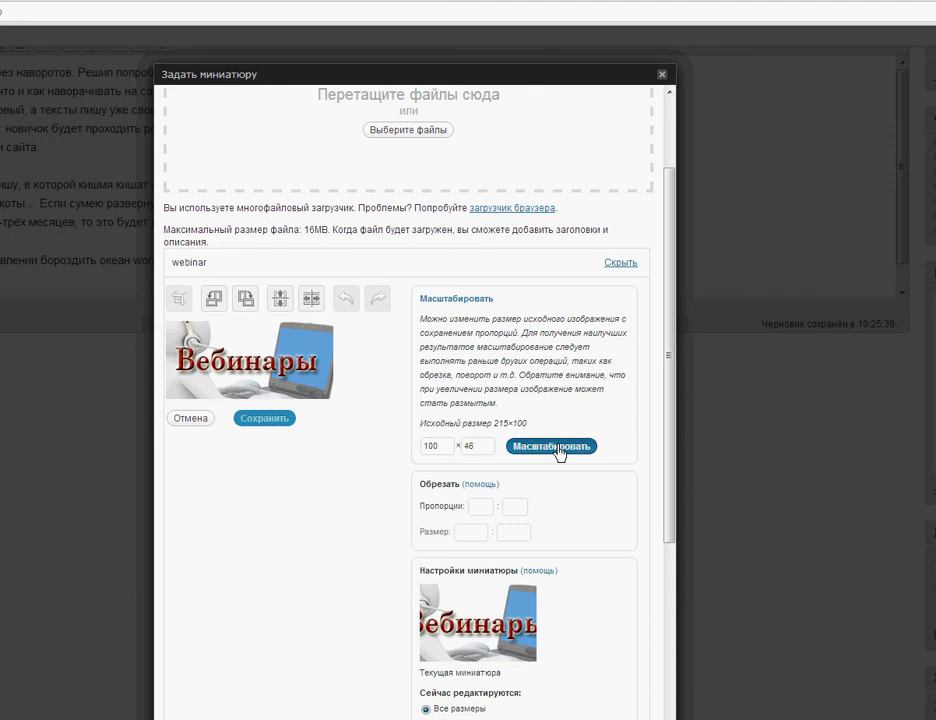
Save all changes to the webinar image and set it as the post's thumbnail.
{"action": "left_click_drag", "start_coordinate": [668, 217], "coordinate": [662, 385]}
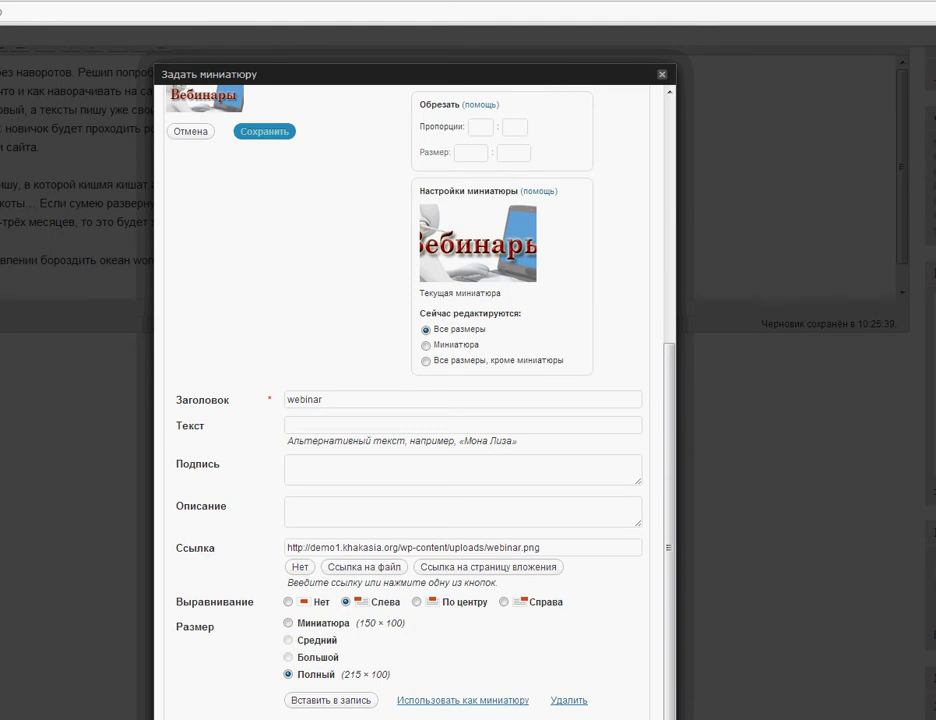
{"action": "left_click", "coordinate": [251, 700]}
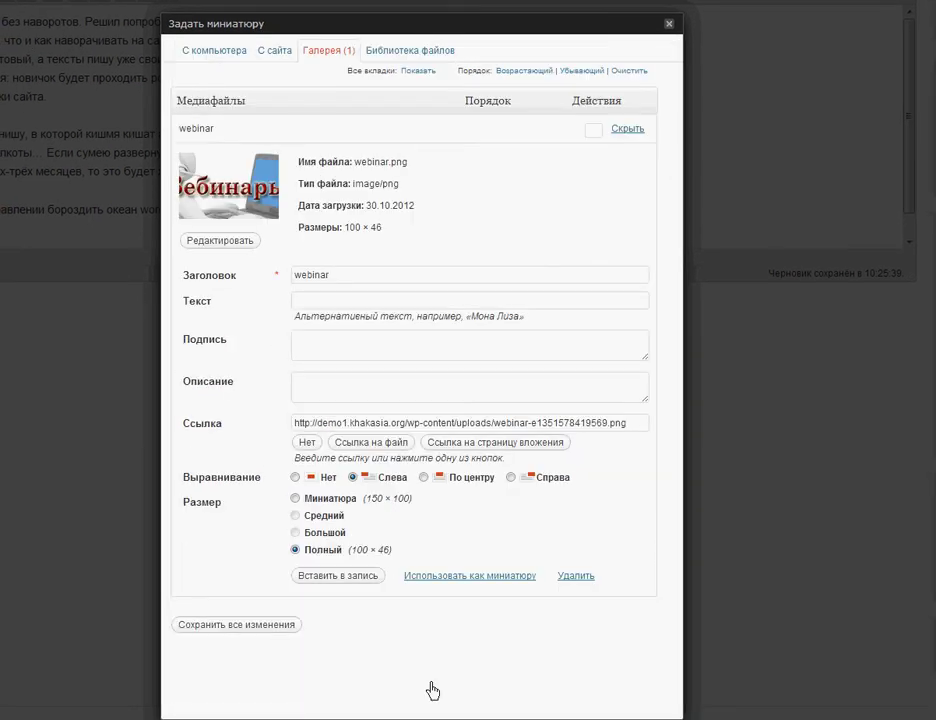
{"action": "mouse_move", "coordinate": [270, 534]}
{"action": "left_mouse_down"}
{"action": "mouse_move", "coordinate": [314, 566]}
{"action": "mouse_move", "coordinate": [408, 580]}
{"action": "left_mouse_up"}
{"action": "mouse_move", "coordinate": [393, 563]}
{"action": "left_mouse_down"}
{"action": "mouse_move", "coordinate": [428, 593]}
{"action": "mouse_move", "coordinate": [548, 597]}
{"action": "left_mouse_up"}
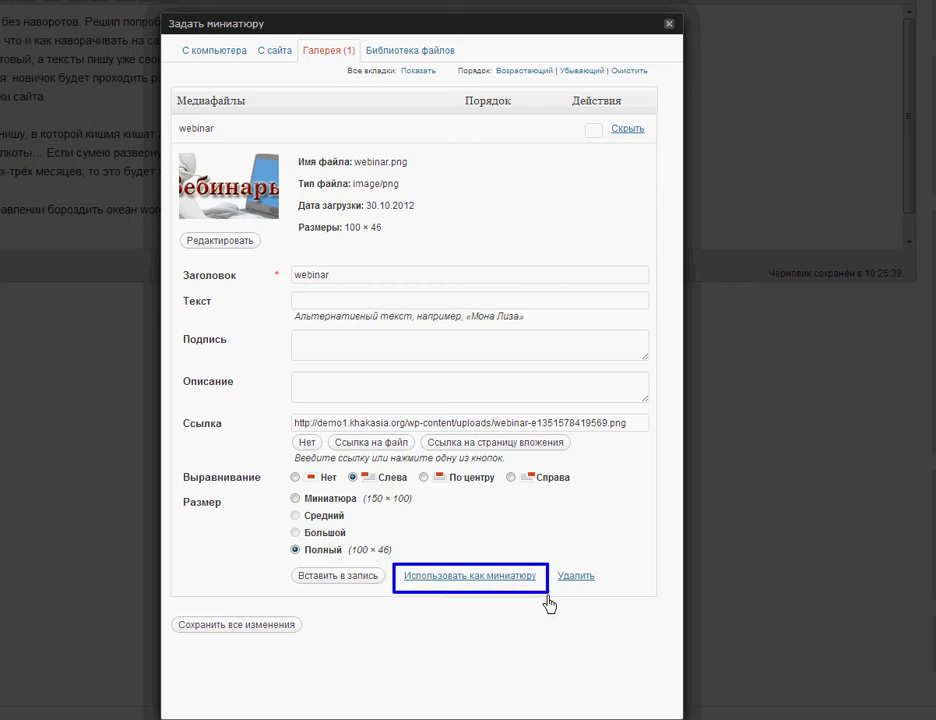
{"action": "left_click", "coordinate": [497, 578]}
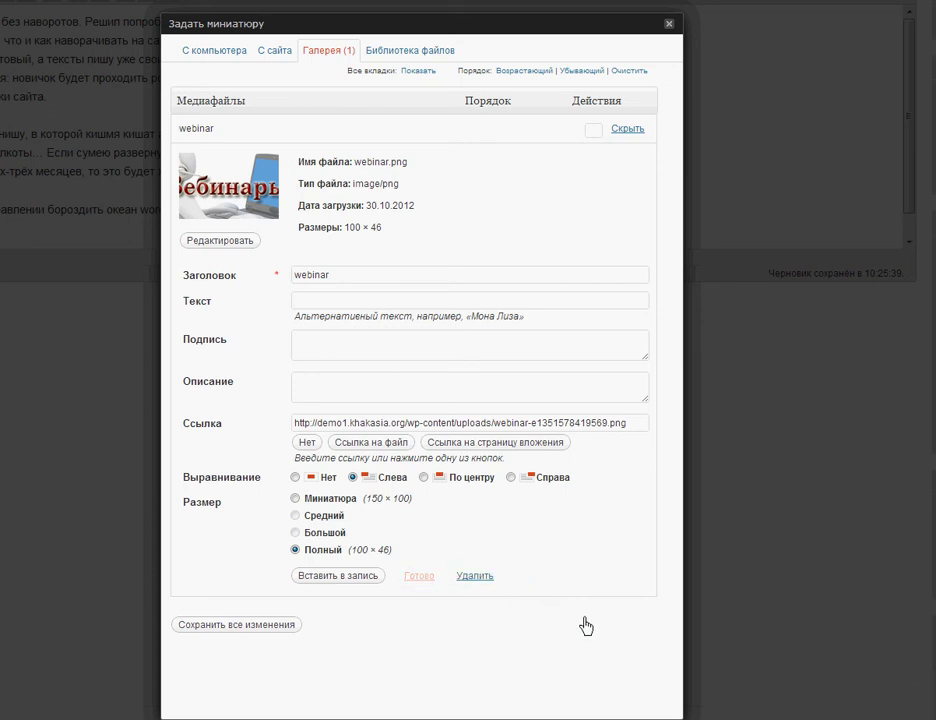
{"action": "left_click", "coordinate": [669, 25]}
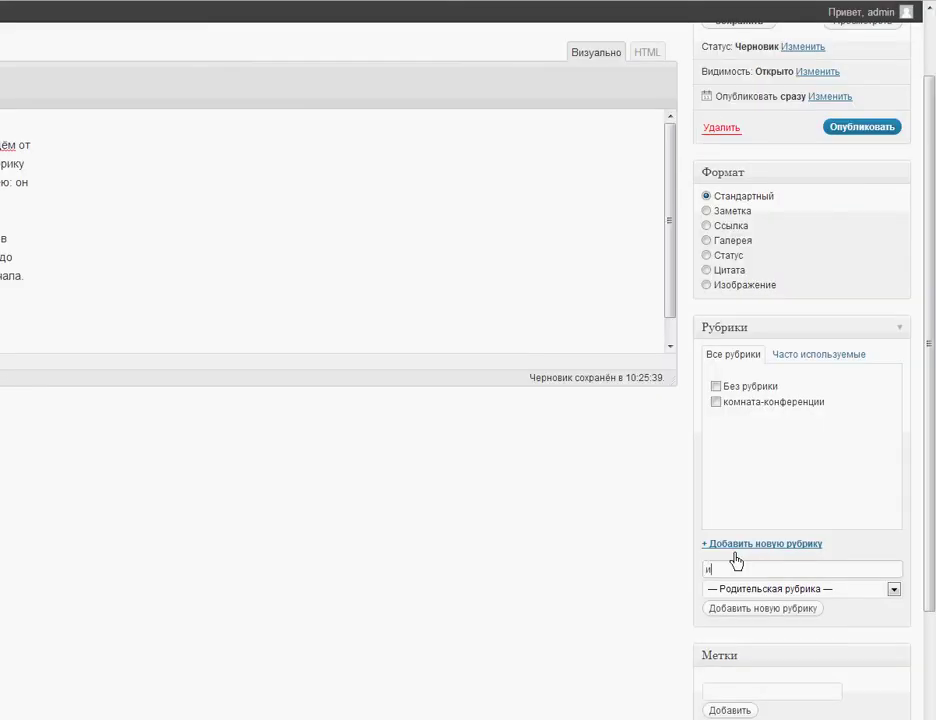
Enter "изображение" as the name for a new category of the post.
{"action": "type", "text": "зображение"}
{"action": "left_click_drag", "start_coordinate": [766, 572], "coordinate": [708, 572]}
{"action": "left_click", "coordinate": [804, 572]}
Add the tag "сибдей" to the post.
{"action": "left_click", "coordinate": [770, 692]}
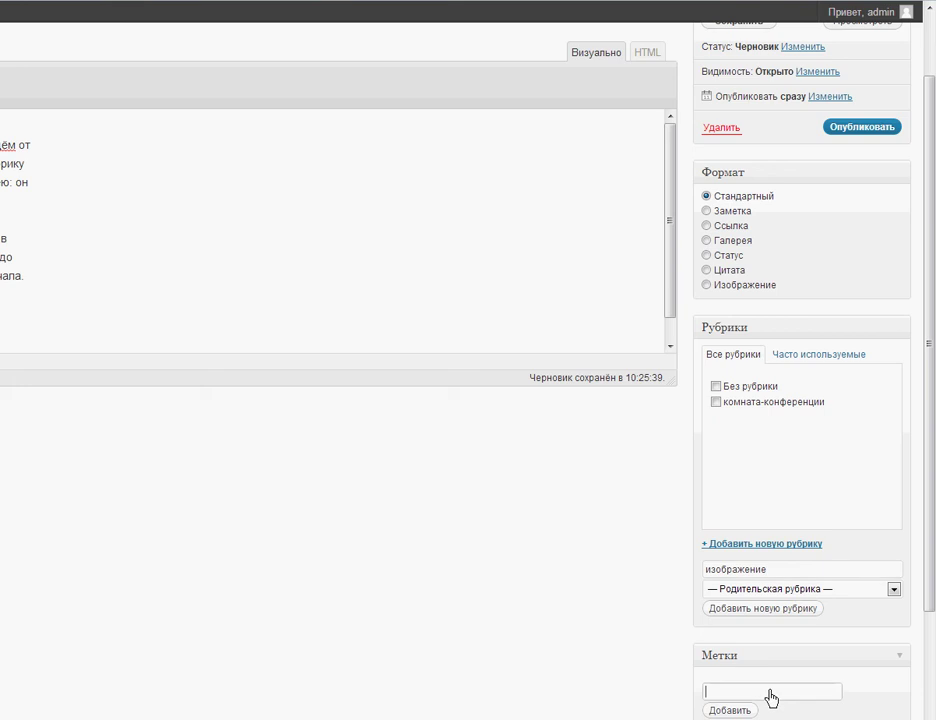
{"action": "type", "text": "сибдей"}
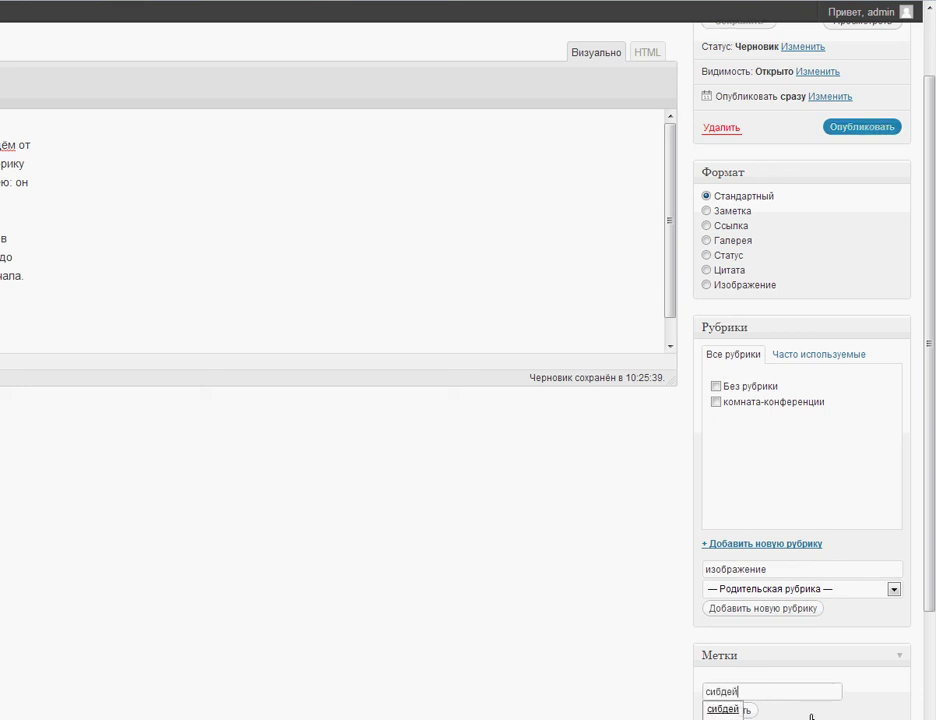
{"action": "left_click", "coordinate": [731, 710]}
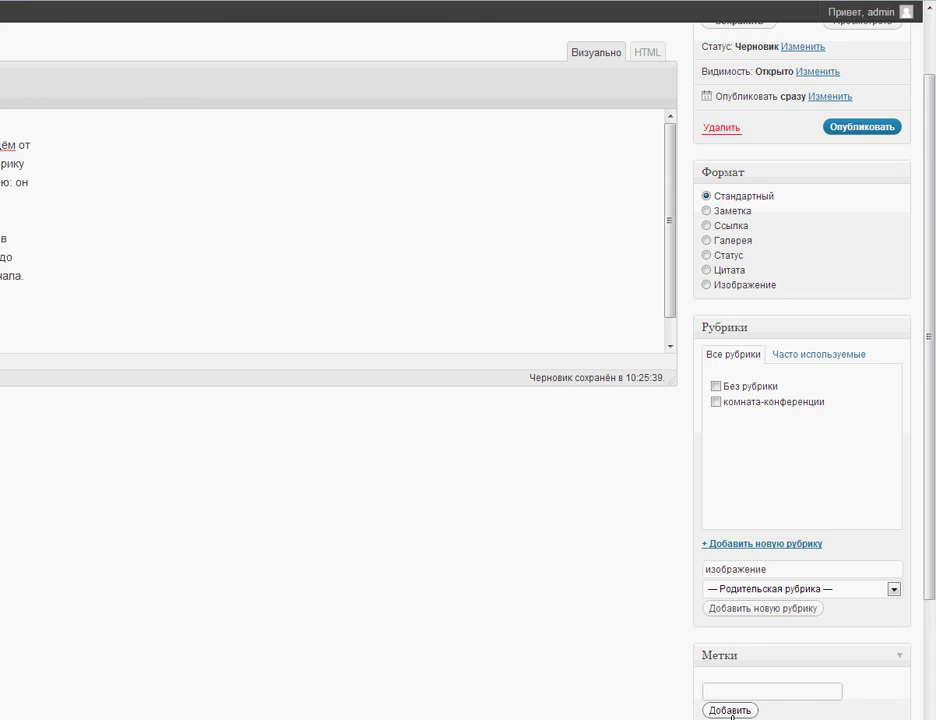
{"action": "scroll", "coordinate": [468, 360], "scroll_direction": "down", "scroll_amount": 1}
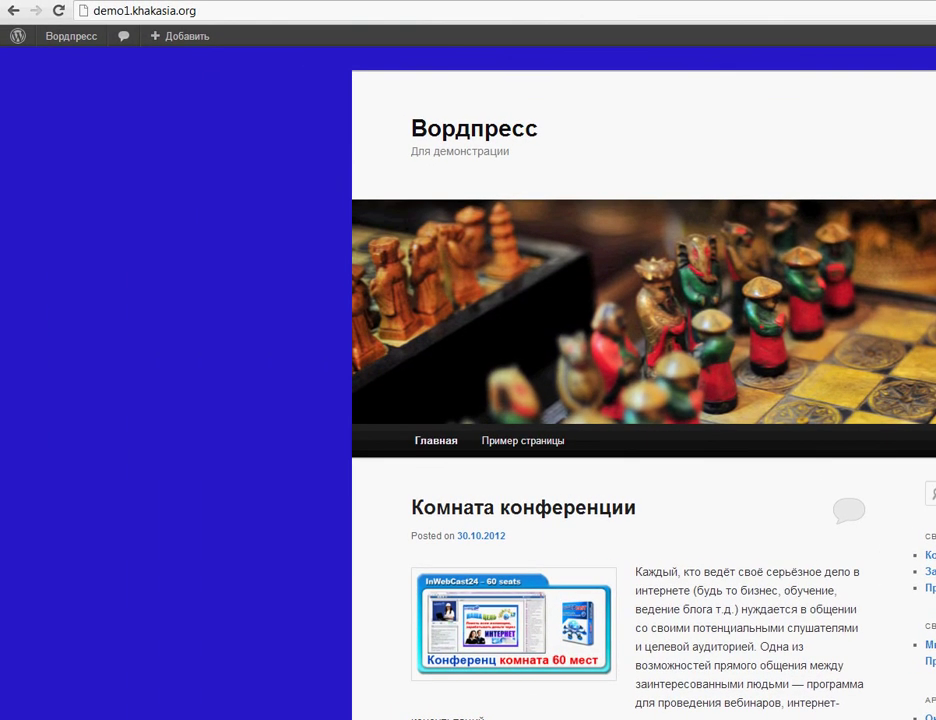
Reload the demo site's home page and check how the post "Вставка миниатюры в запись" is displayed.
{"action": "left_click", "coordinate": [60, 16]}
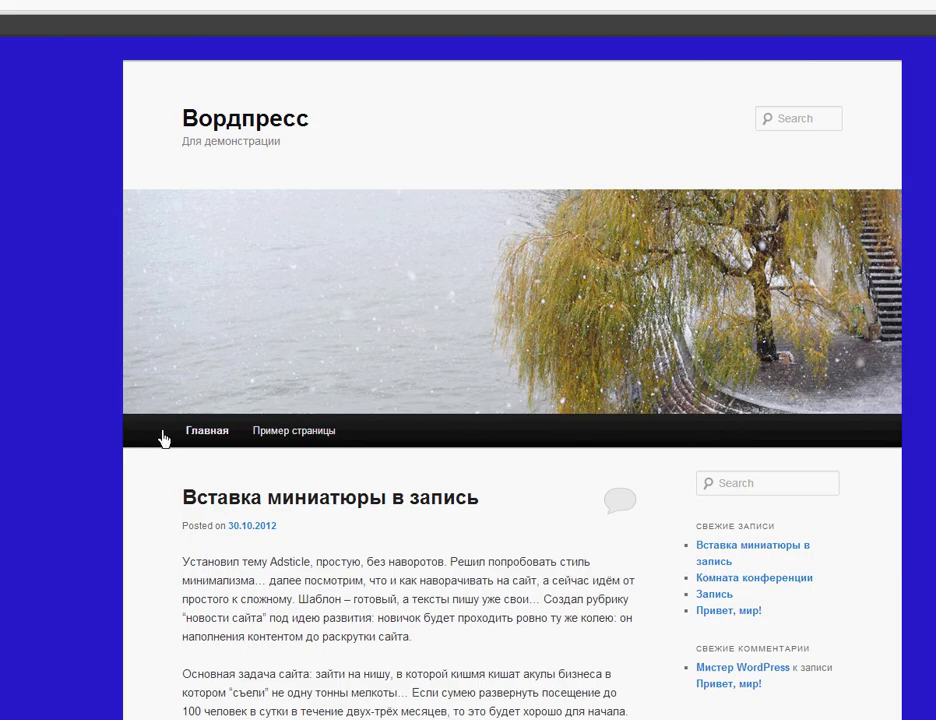
{"action": "left_click", "coordinate": [207, 440]}
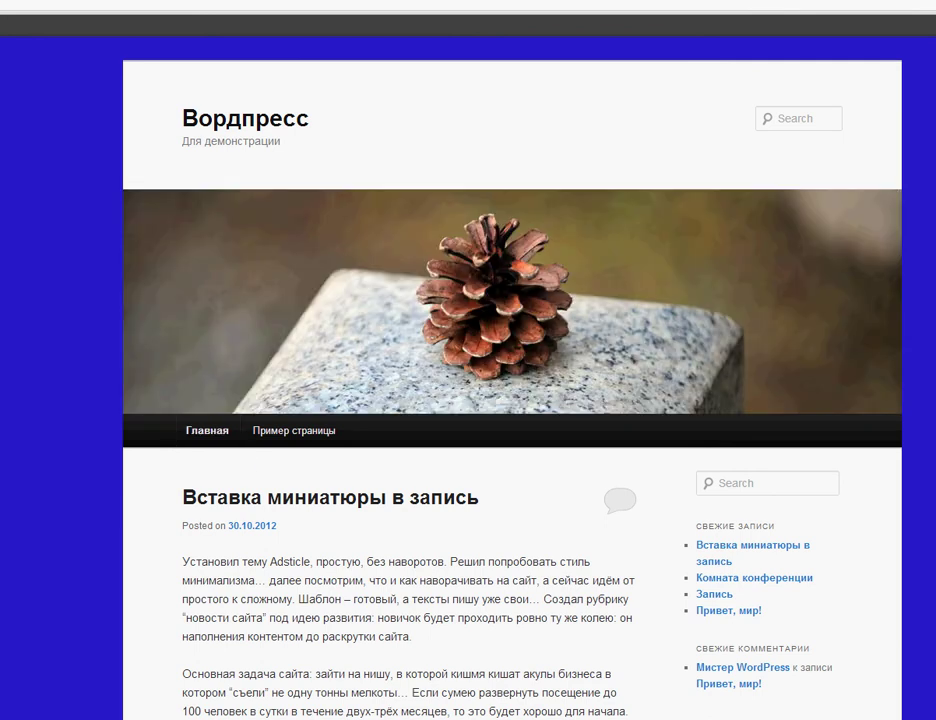
{"action": "scroll", "coordinate": [512, 380], "scroll_direction": "down", "scroll_amount": 3}
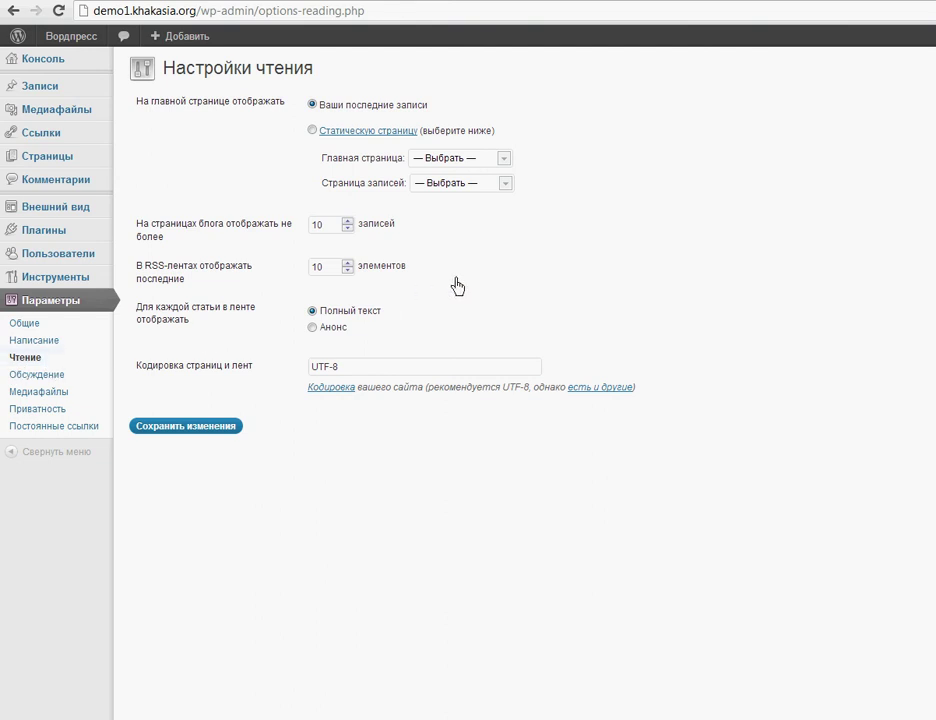
Set the reading settings to show only the summary (Анонс) for each article in the feed and save the changes.
{"action": "left_click", "coordinate": [313, 329]}
{"action": "left_click", "coordinate": [213, 432]}
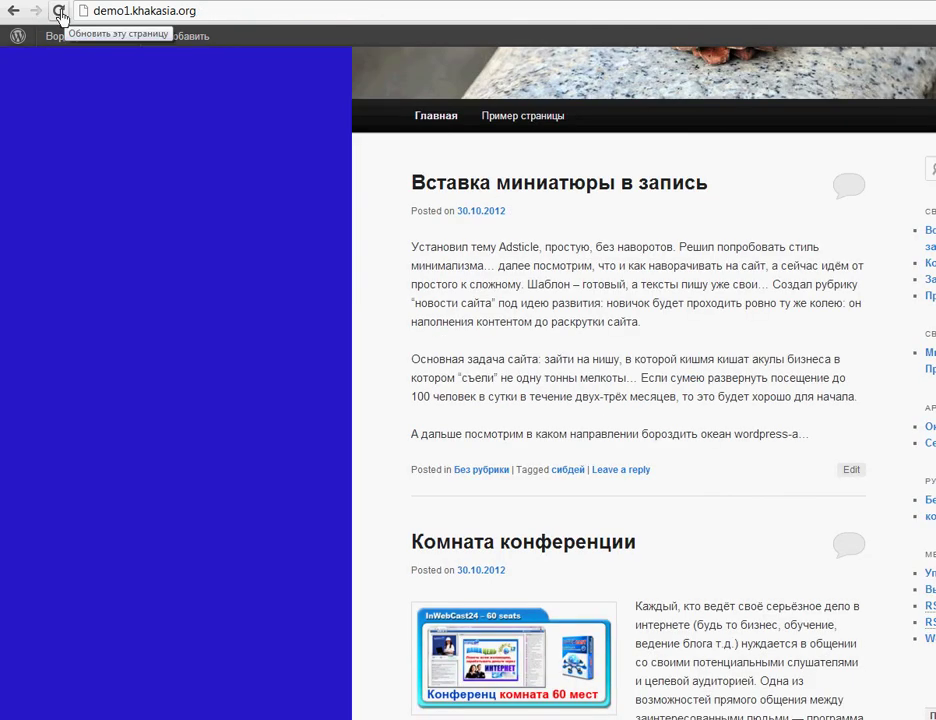
Reopen the demo site's home page and look through the posts for thumbnails and shortened text.
{"action": "left_click", "coordinate": [445, 125]}
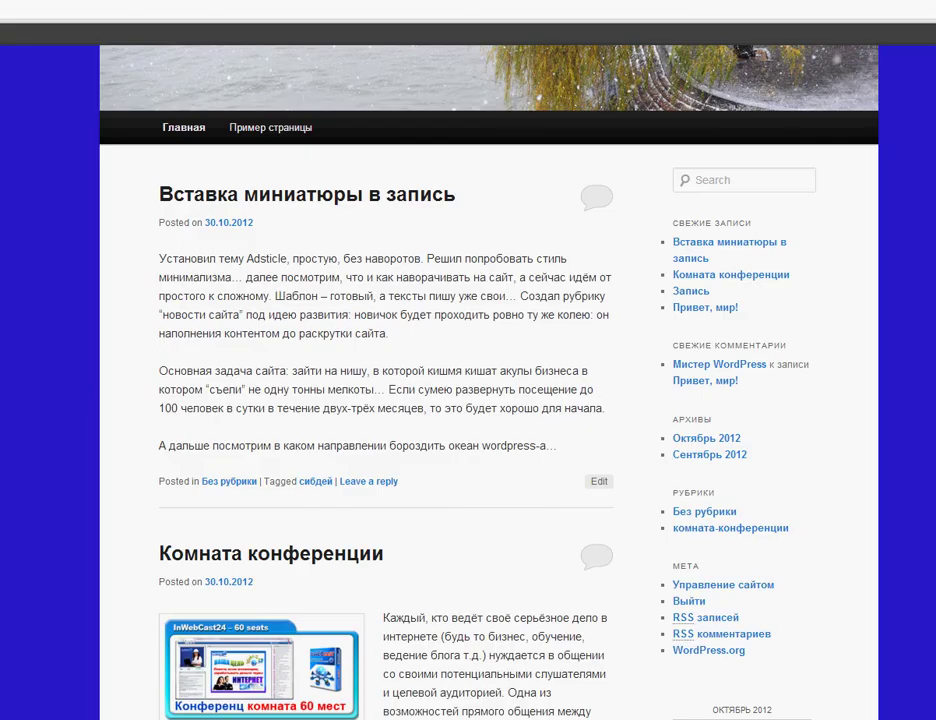
{"action": "scroll", "coordinate": [488, 380], "scroll_direction": "up", "scroll_amount": 3}
{"action": "scroll", "coordinate": [488, 380], "scroll_direction": "down", "scroll_amount": 4}
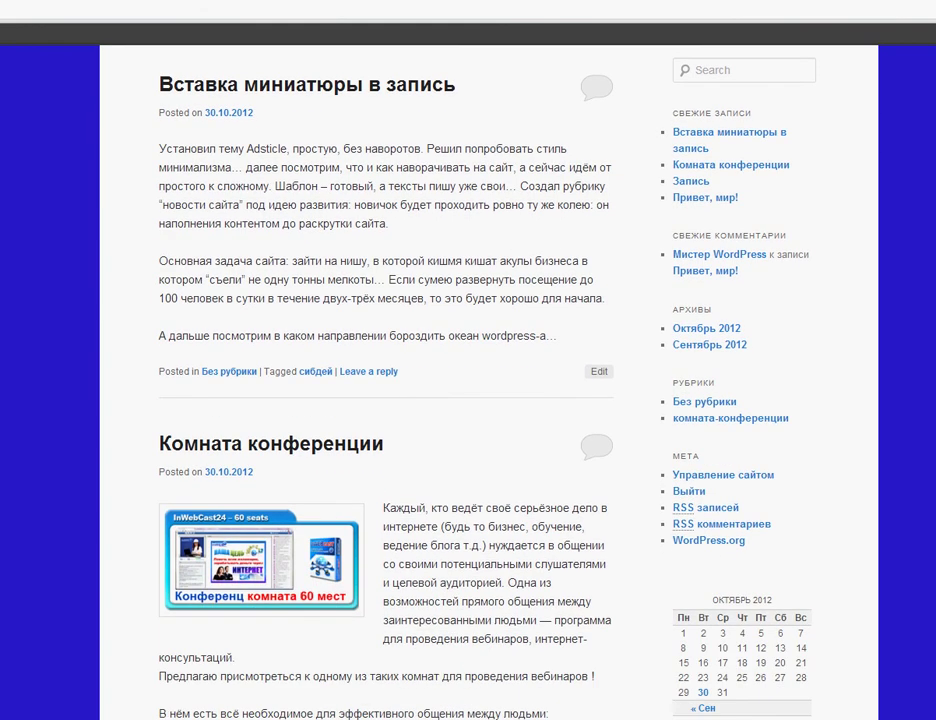
{"action": "scroll", "coordinate": [488, 380], "scroll_direction": "down", "scroll_amount": 6}
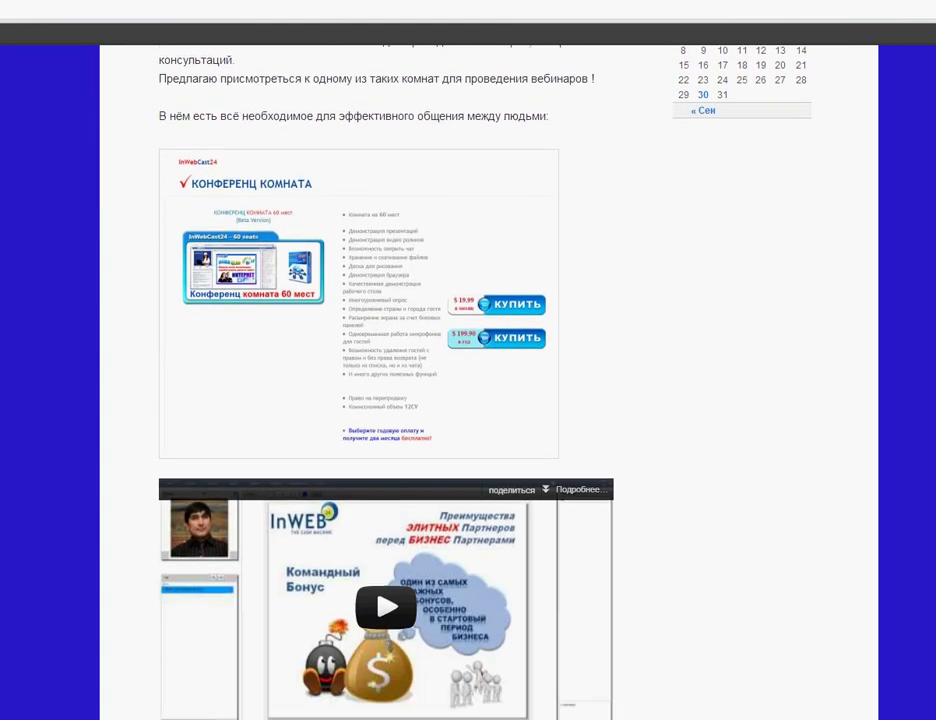
Return to the editor of the post "Вставка миниатюры в запись", set its format to Галерея and update the post.
{"action": "scroll", "coordinate": [488, 380], "scroll_direction": "down", "scroll_amount": 5}
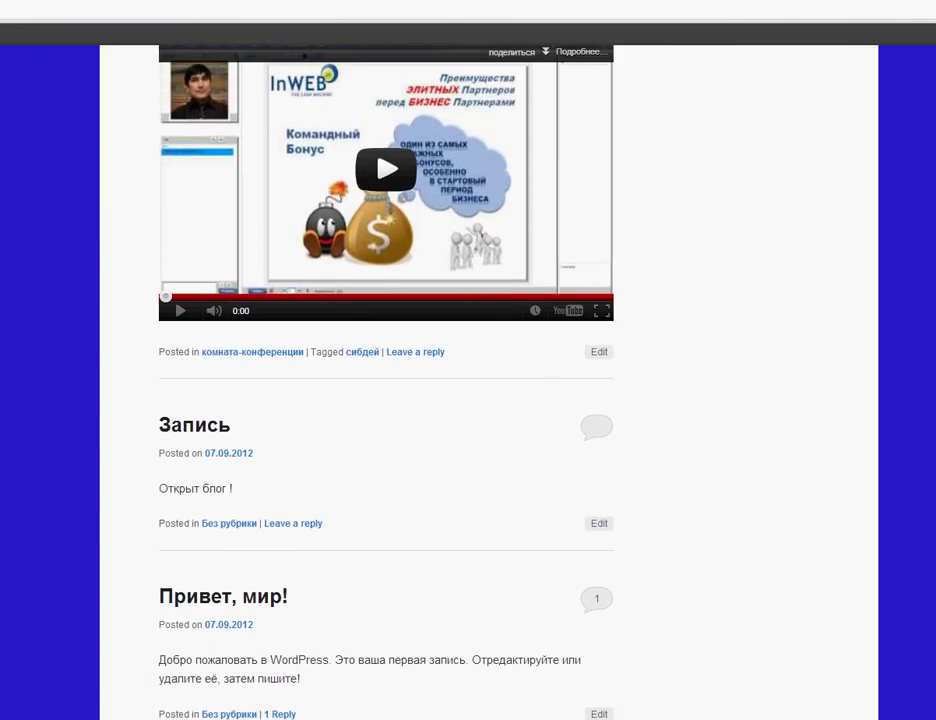
{"action": "scroll", "coordinate": [488, 380], "scroll_direction": "up", "scroll_amount": 15}
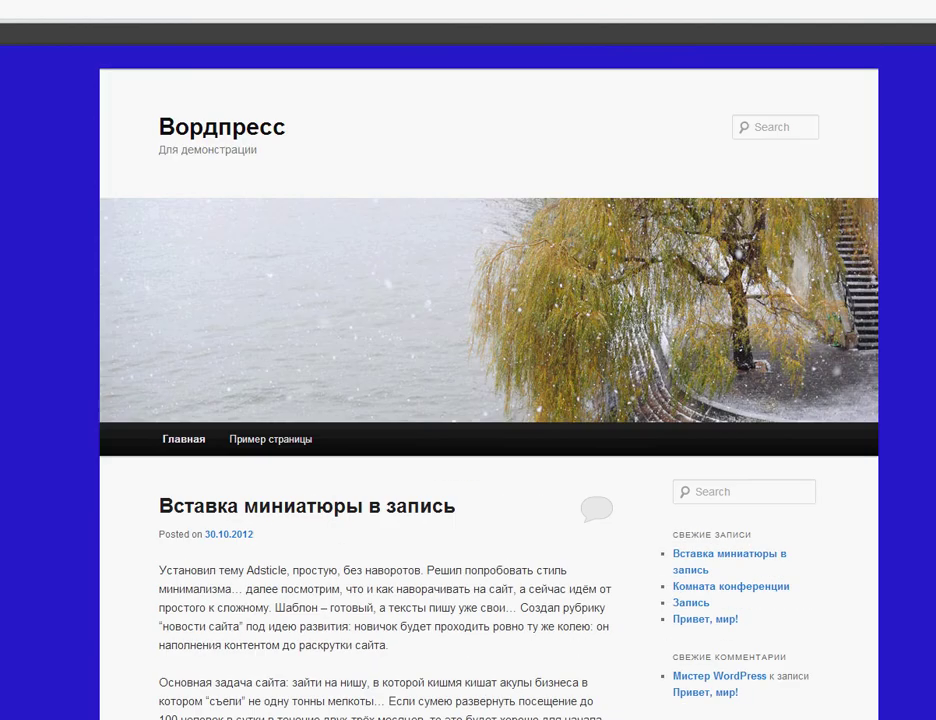
{"action": "left_click", "coordinate": [643, 1]}
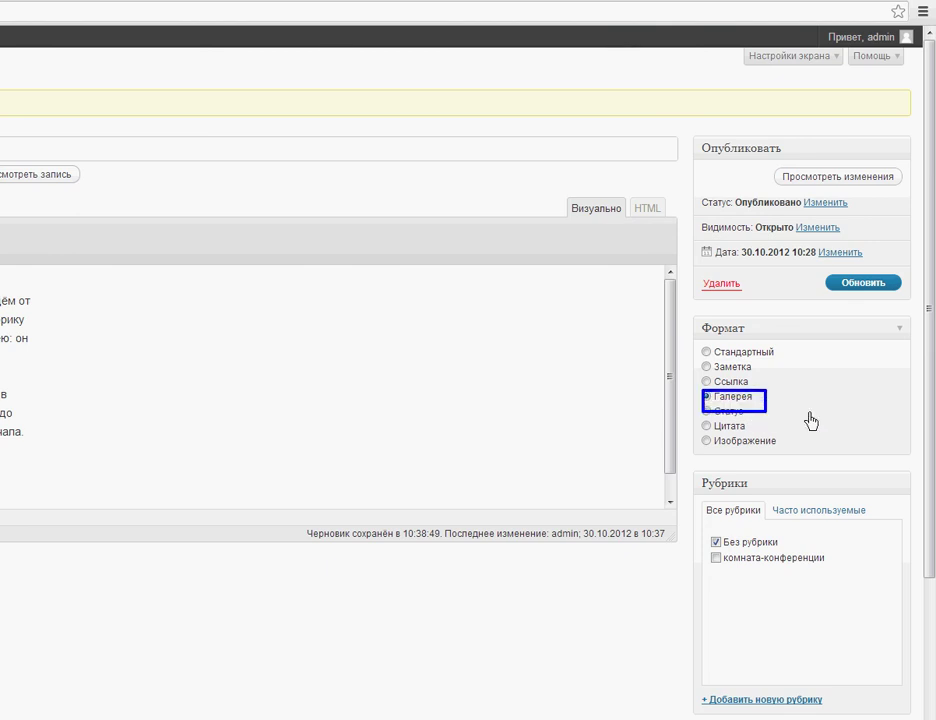
{"action": "left_click", "coordinate": [865, 291]}
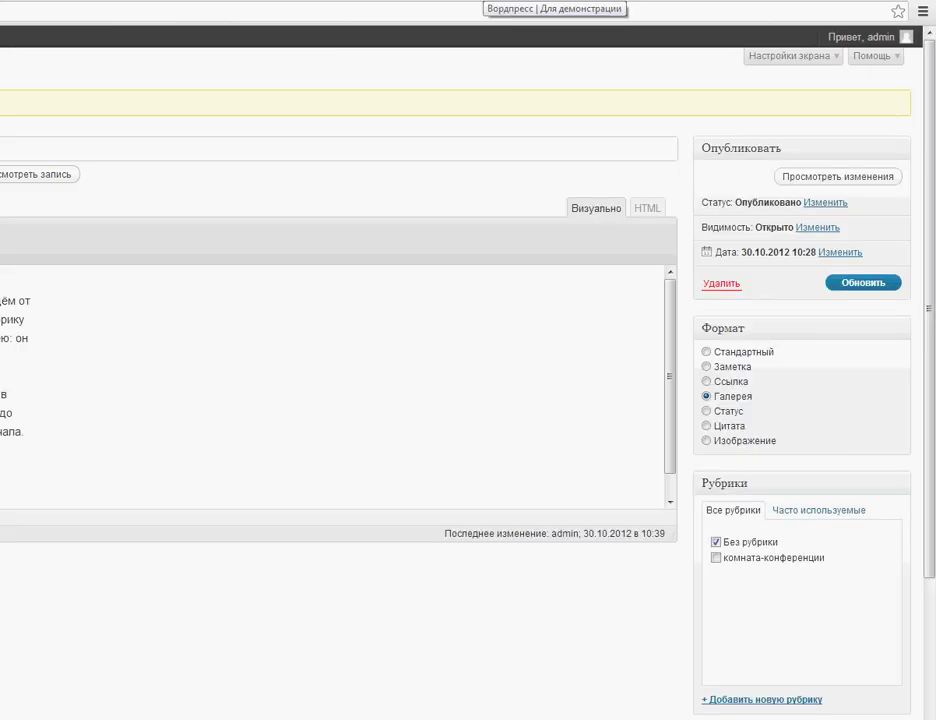
Reload the demo site's home page and check the thumbnail and excerpt of the gallery-format post "Вставка миниатюры в запись".
{"action": "left_click", "coordinate": [485, 1]}
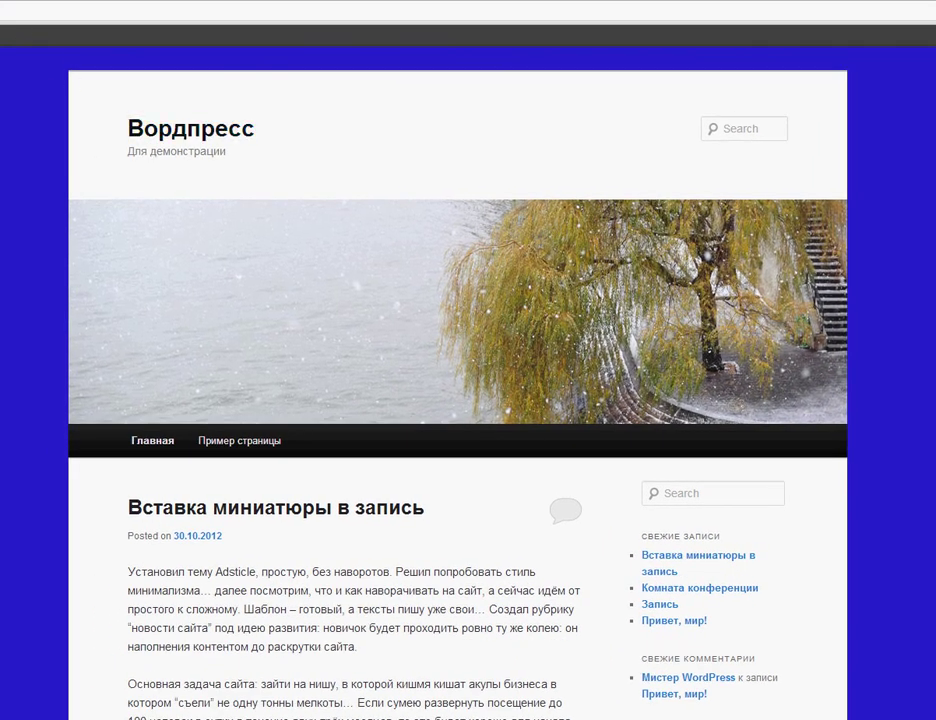
{"action": "key", "text": "F5"}
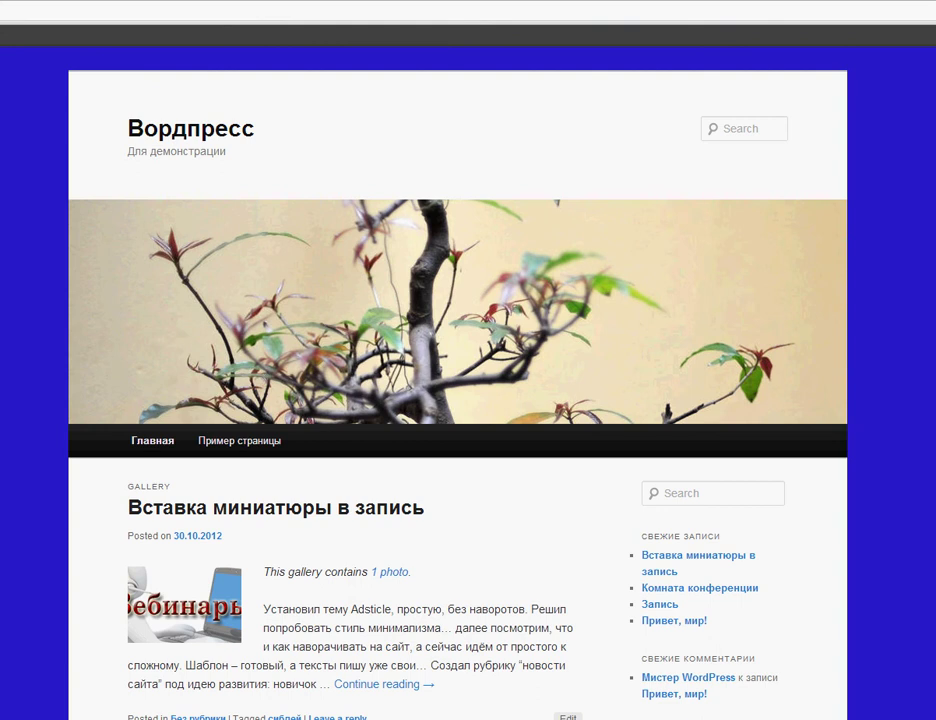
{"action": "scroll", "coordinate": [458, 400], "scroll_direction": "down", "scroll_amount": 3}
{"action": "scroll", "coordinate": [458, 400], "scroll_direction": "down", "scroll_amount": 1}
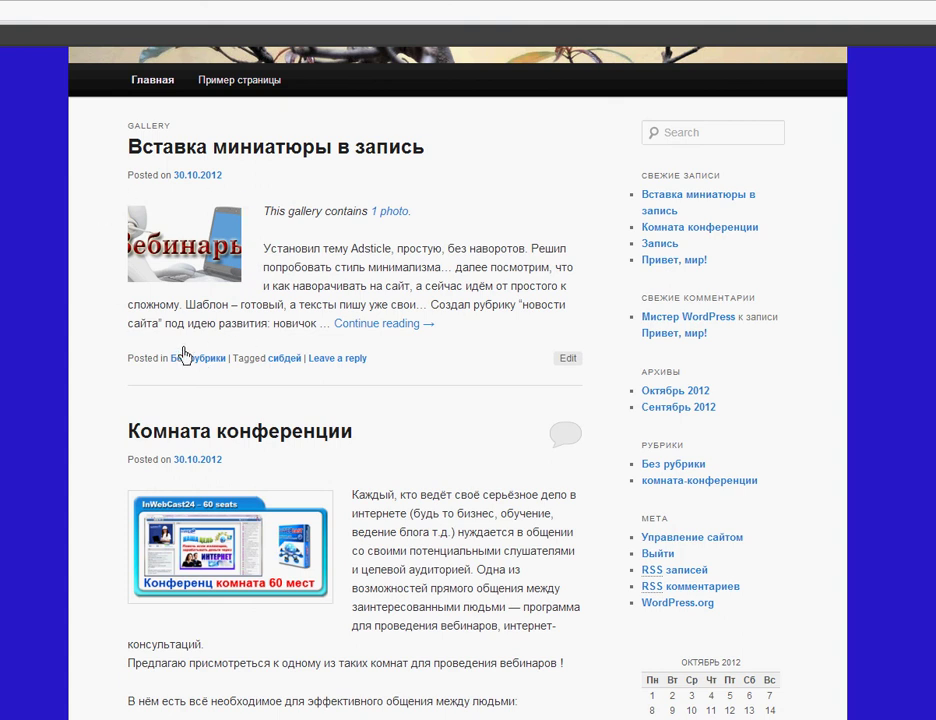
{"action": "mouse_move", "coordinate": [103, 194]}
{"action": "left_mouse_down"}
{"action": "mouse_move", "coordinate": [270, 314]}
{"action": "mouse_move", "coordinate": [266, 296]}
{"action": "mouse_move", "coordinate": [267, 304]}
{"action": "left_mouse_up"}
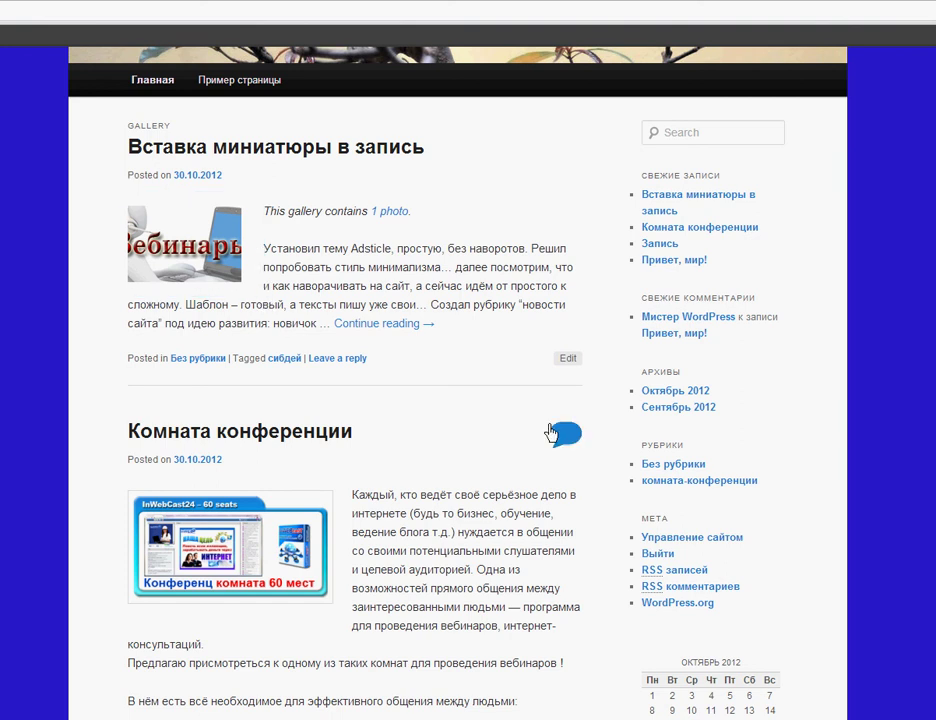